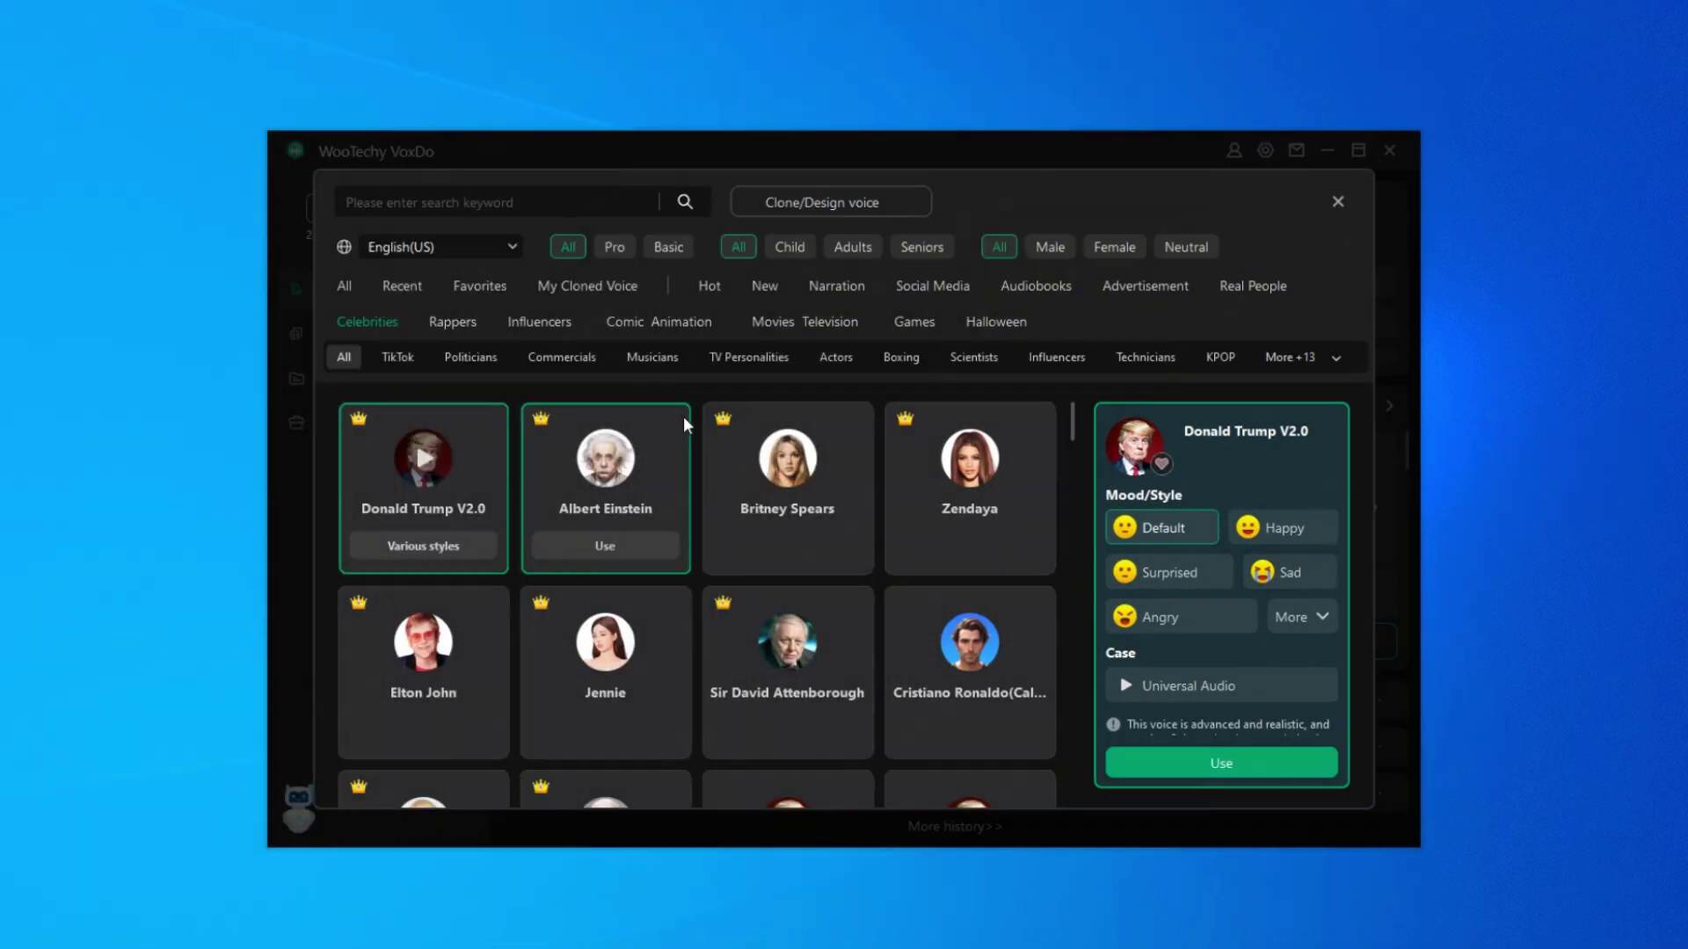
{"action": "scroll", "coordinate": [683, 415], "scroll_direction": "down", "scroll_amount": 2}
{"action": "scroll", "coordinate": [683, 416], "scroll_direction": "down", "scroll_amount": 2}
{"action": "scroll", "coordinate": [684, 416], "scroll_direction": "down", "scroll_amount": 2}
{"action": "scroll", "coordinate": [683, 415], "scroll_direction": "down", "scroll_amount": 2}
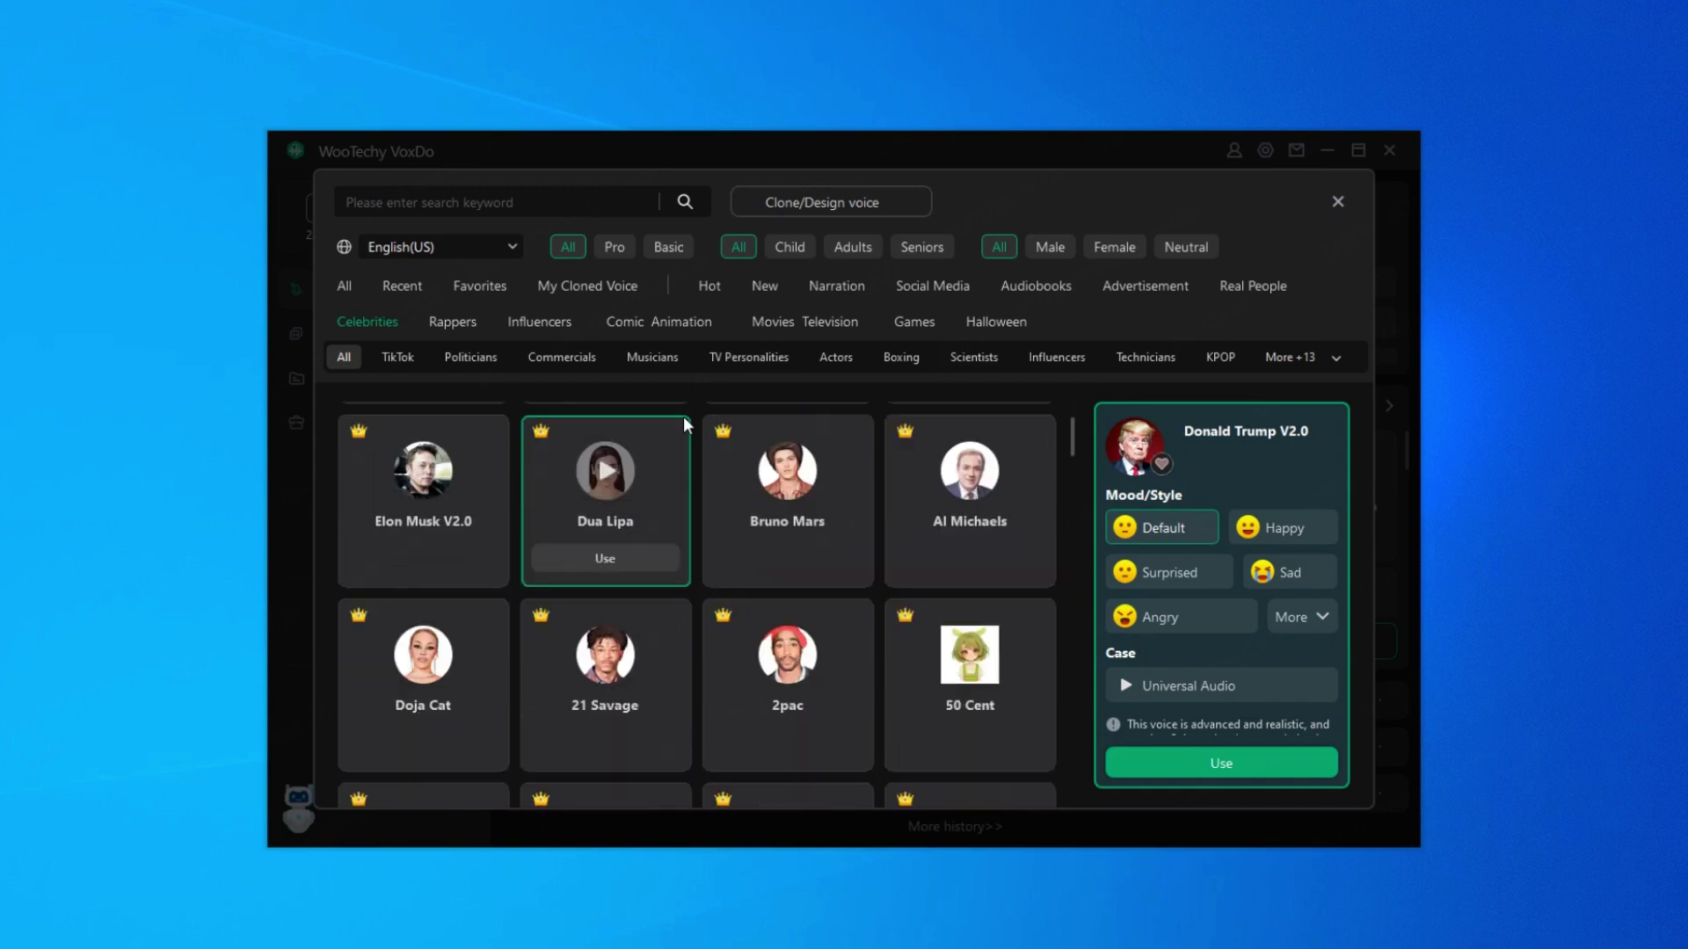
{"action": "scroll", "coordinate": [683, 419], "scroll_direction": "down", "scroll_amount": 3}
{"action": "scroll", "coordinate": [683, 419], "scroll_direction": "down", "scroll_amount": 2}
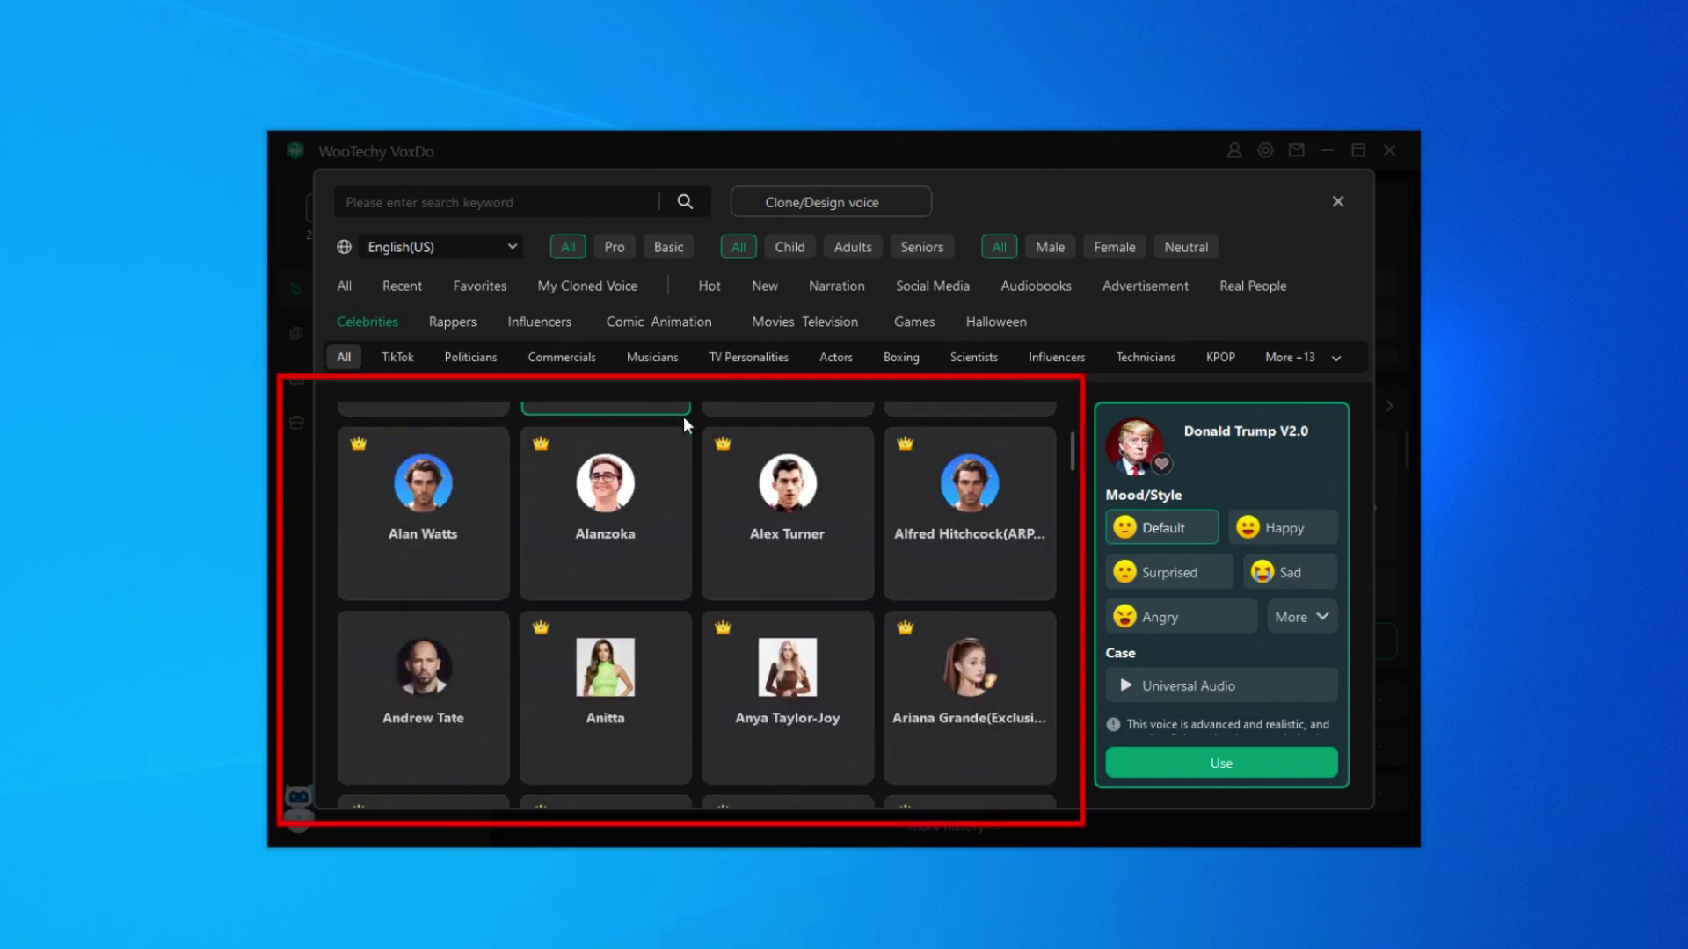
{"action": "scroll", "coordinate": [683, 416], "scroll_direction": "down", "scroll_amount": 3}
{"action": "scroll", "coordinate": [683, 416], "scroll_direction": "down", "scroll_amount": 1}
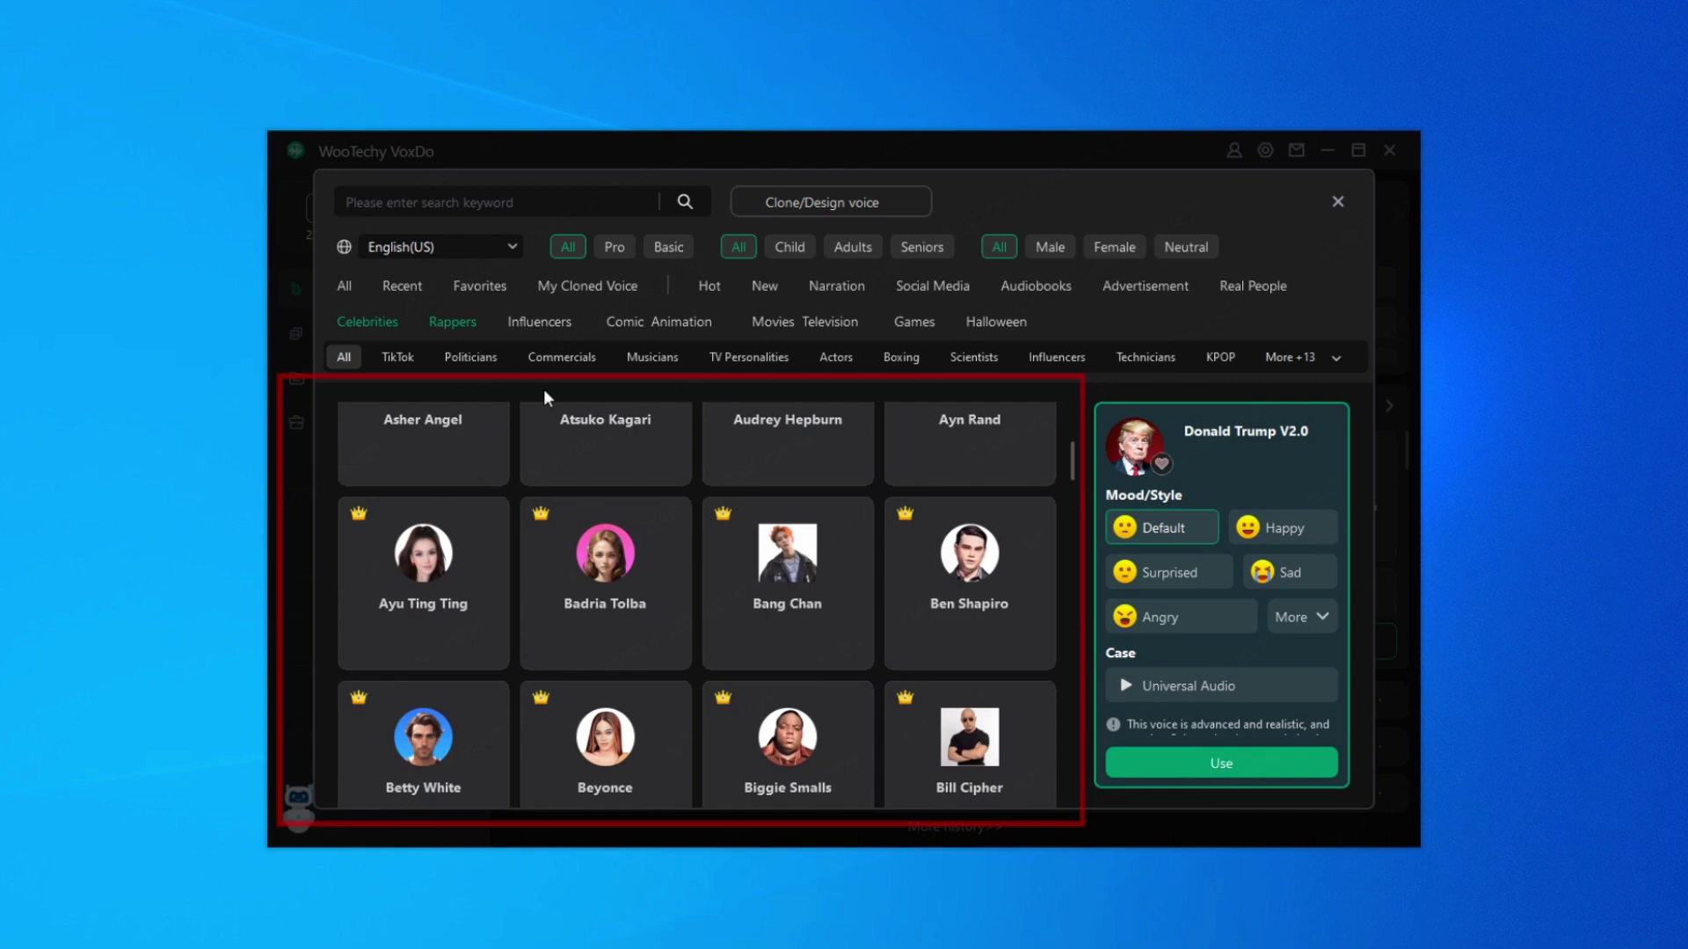
- Browse the Rappers and Comic Animation voices, then pick Taylor Swift V2.0 as the voice
{"action": "left_click", "coordinate": [540, 321]}
{"action": "left_click", "coordinate": [673, 316]}
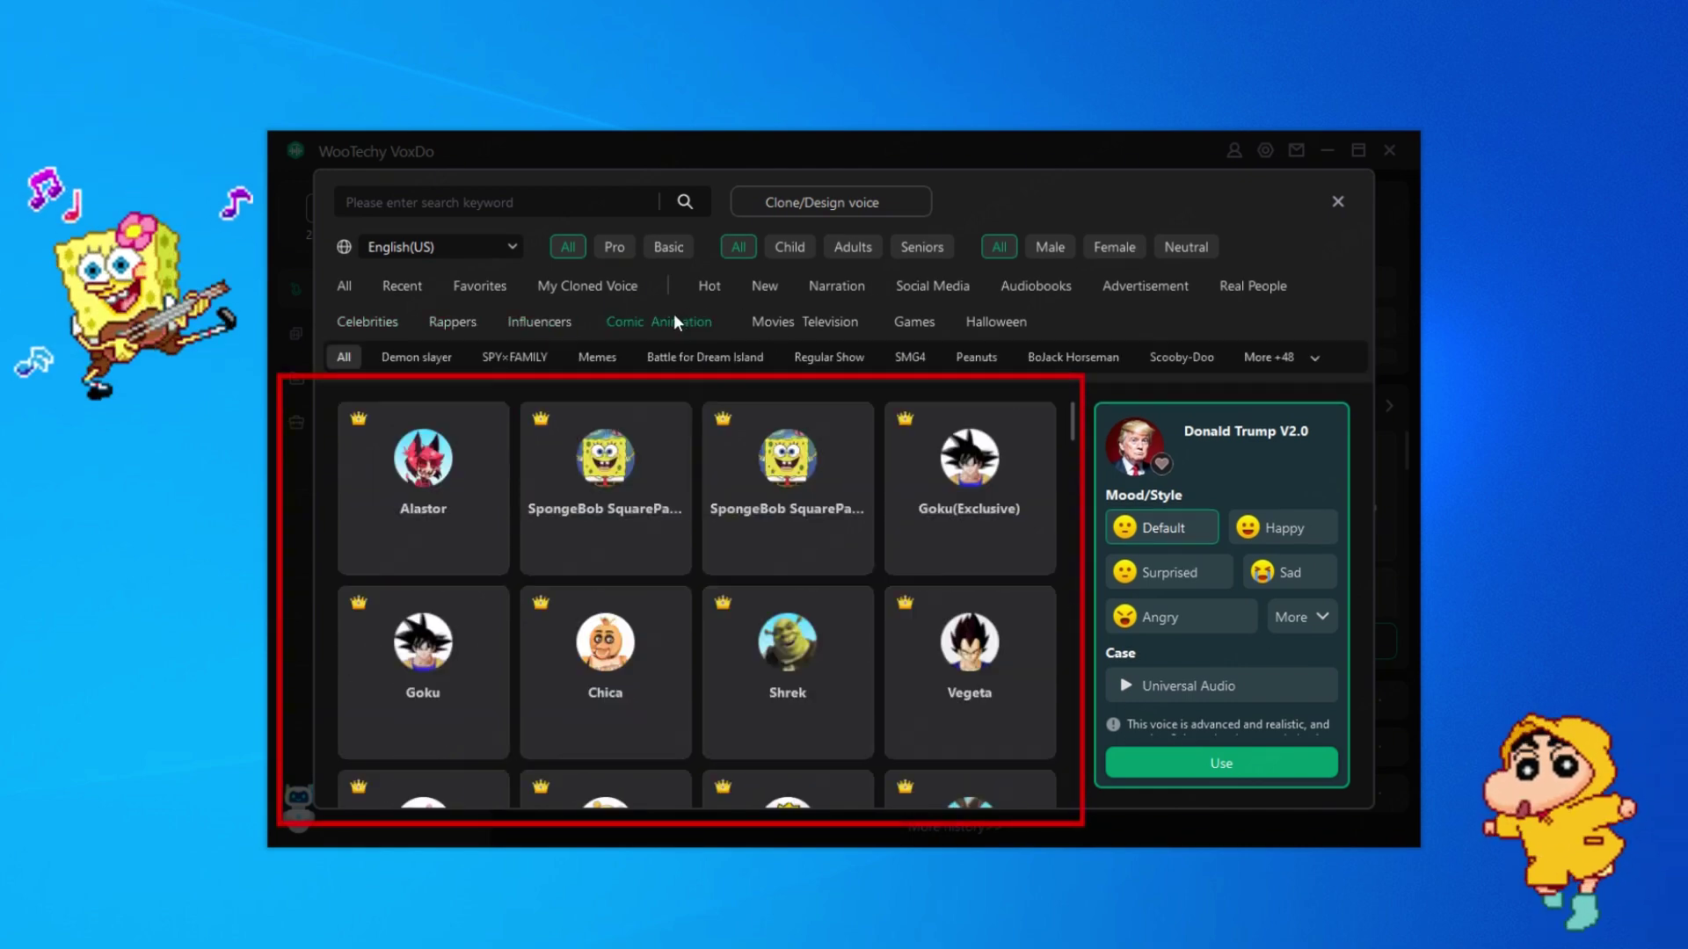
{"action": "mouse_move", "coordinate": [787, 488]}
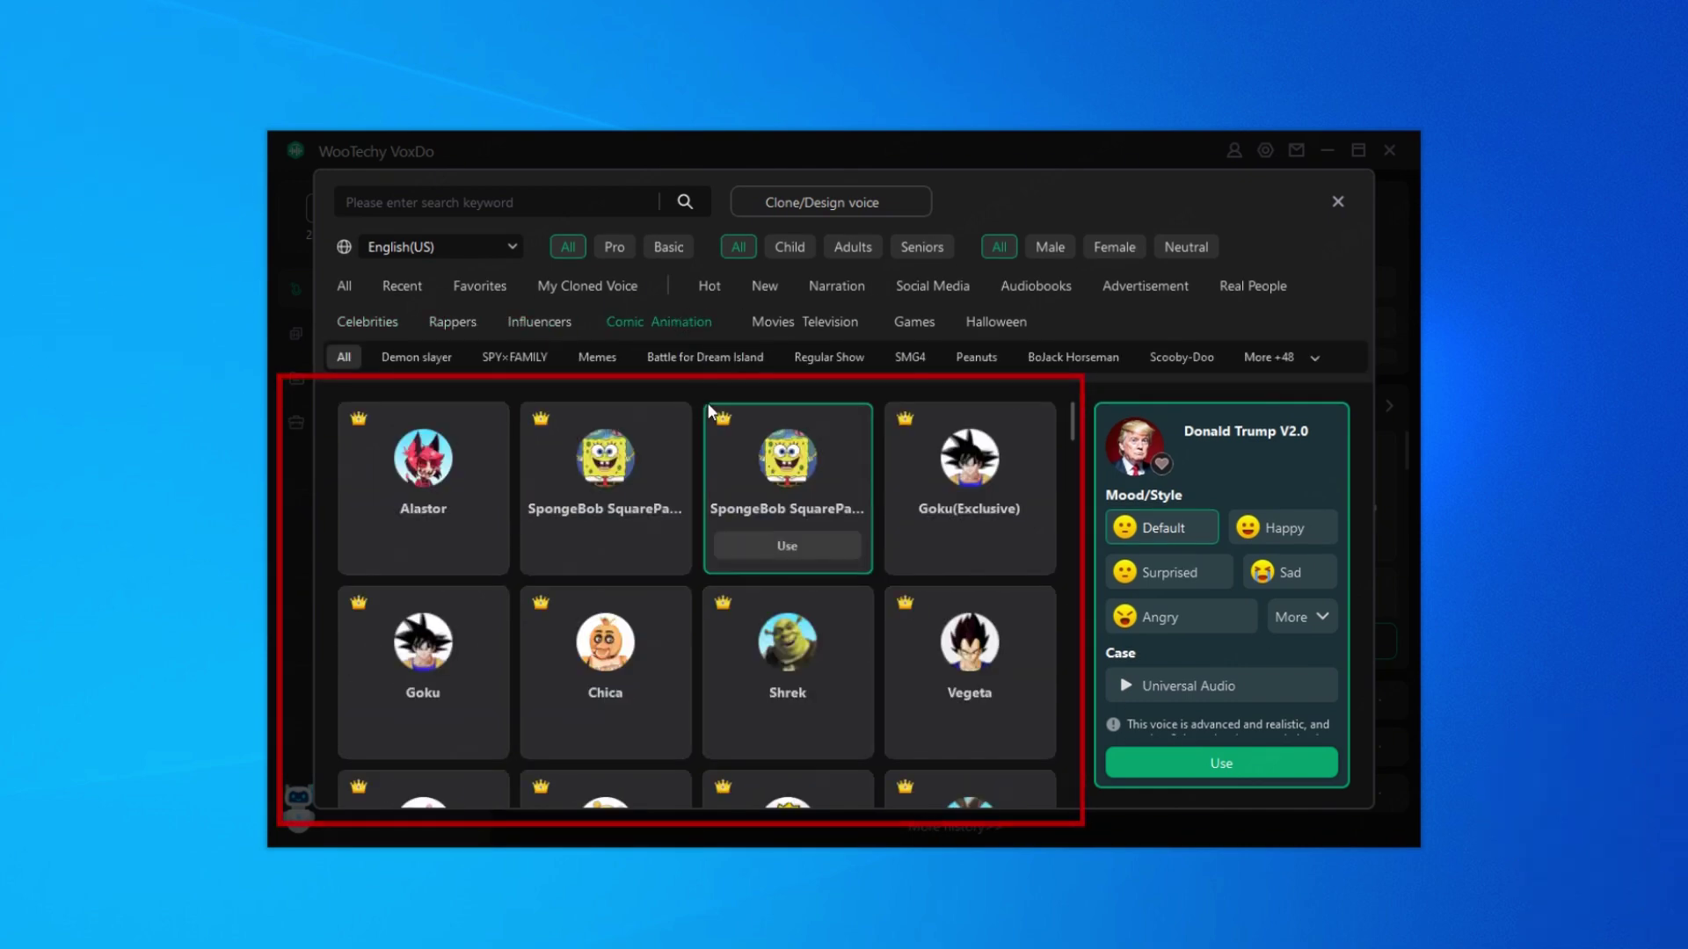
{"action": "scroll", "coordinate": [708, 413], "scroll_direction": "down", "scroll_amount": 3}
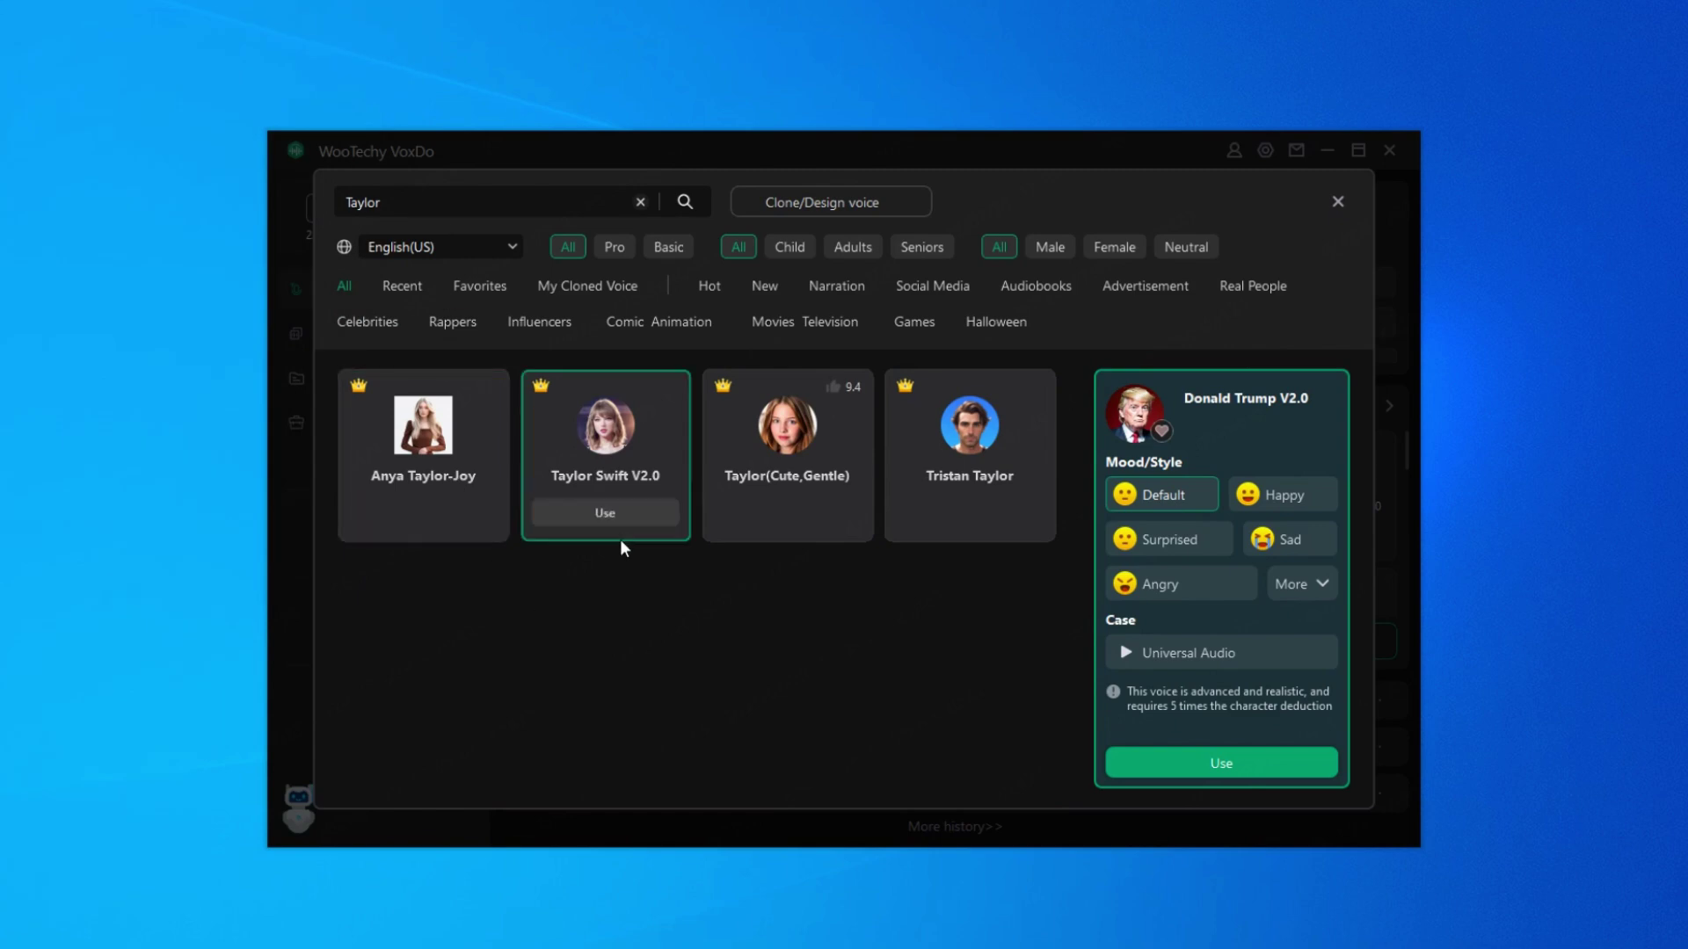
{"action": "left_click", "coordinate": [617, 515]}
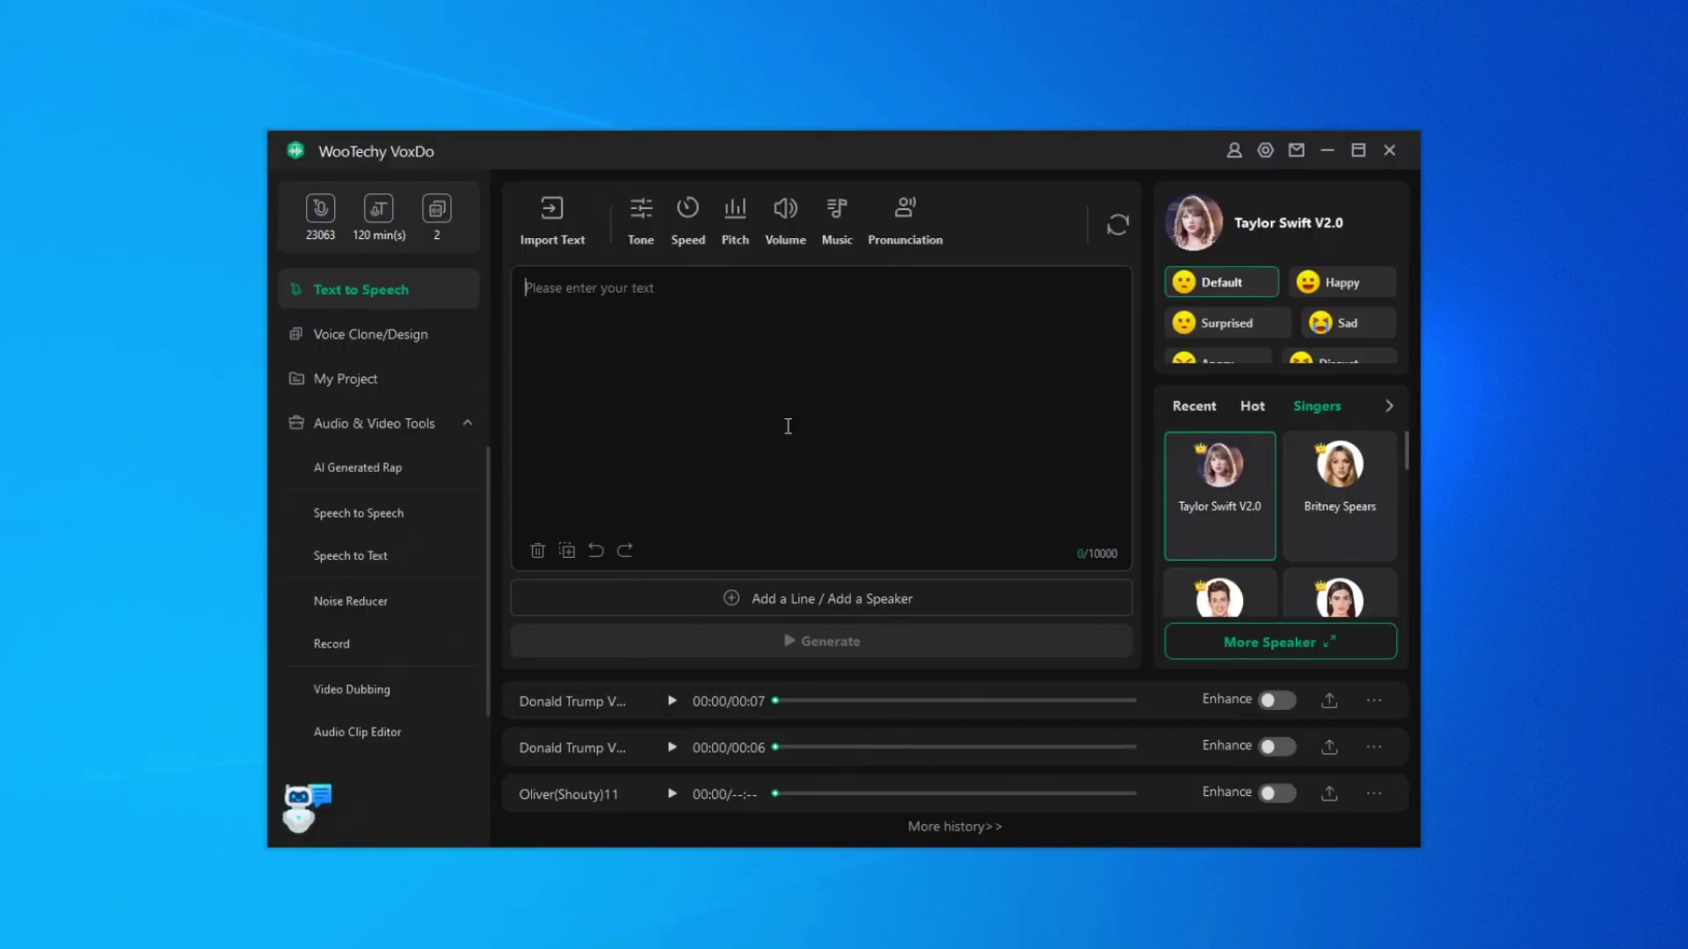
{"action": "type", "text": "Here is the voice of Taylor Swift, with VoxDo you can easily generate as much as you want!"}
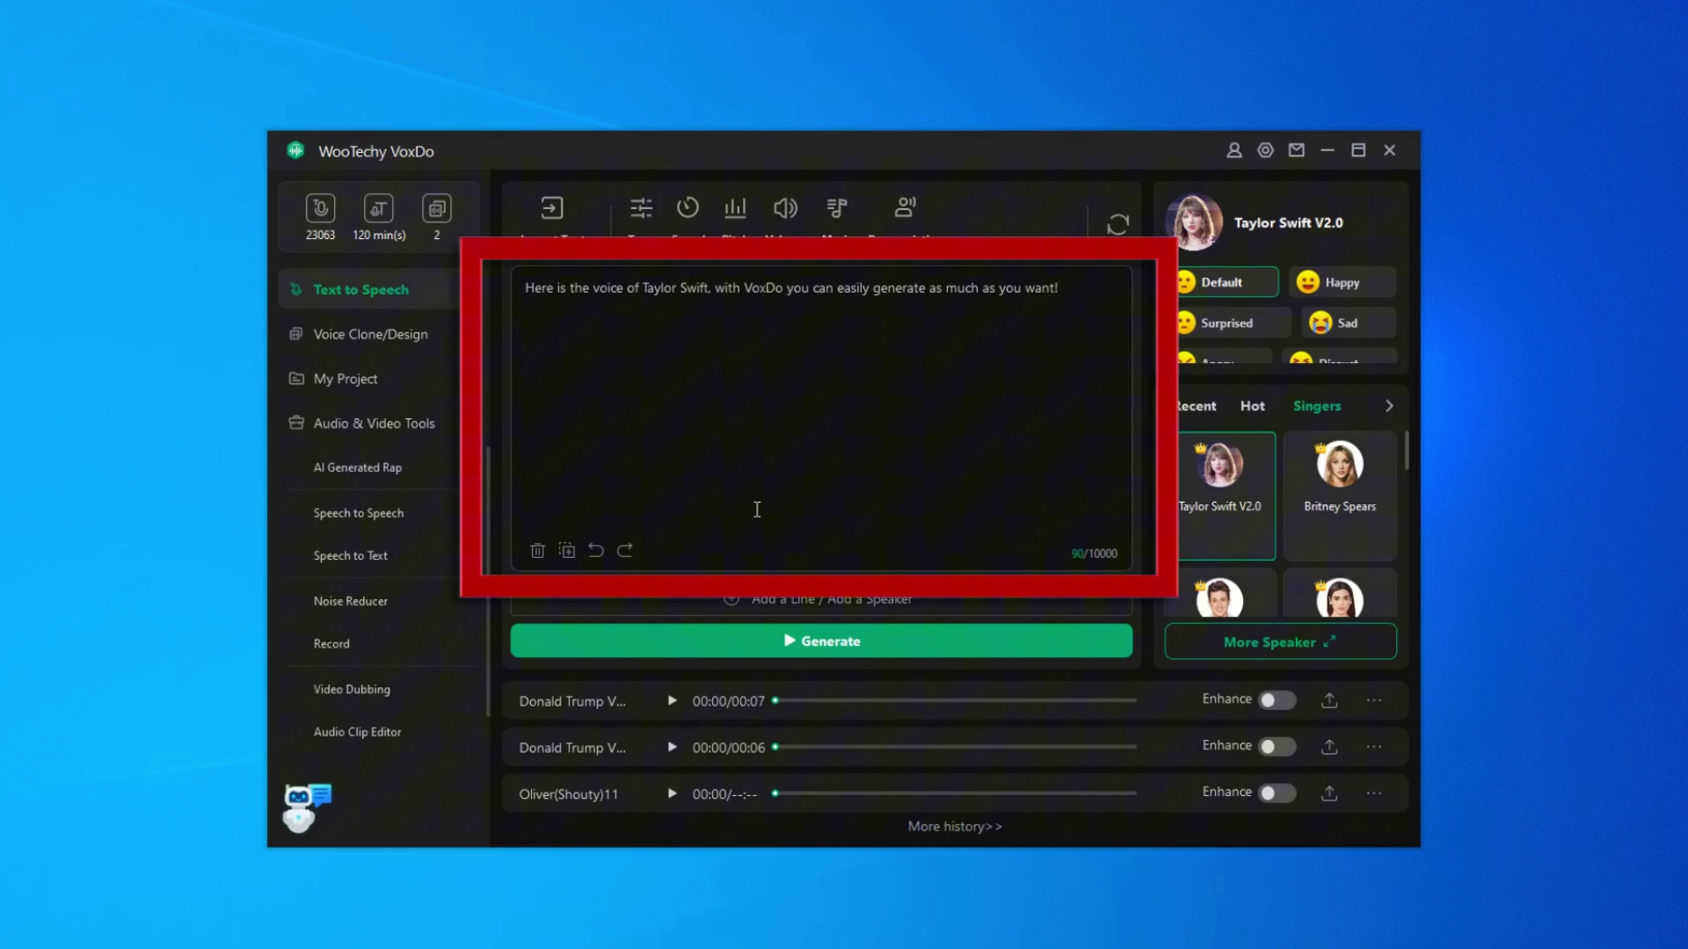
- Generate Taylor Swift V2.0 speech from the typed sentence about her voice
{"action": "left_click", "coordinate": [789, 642]}
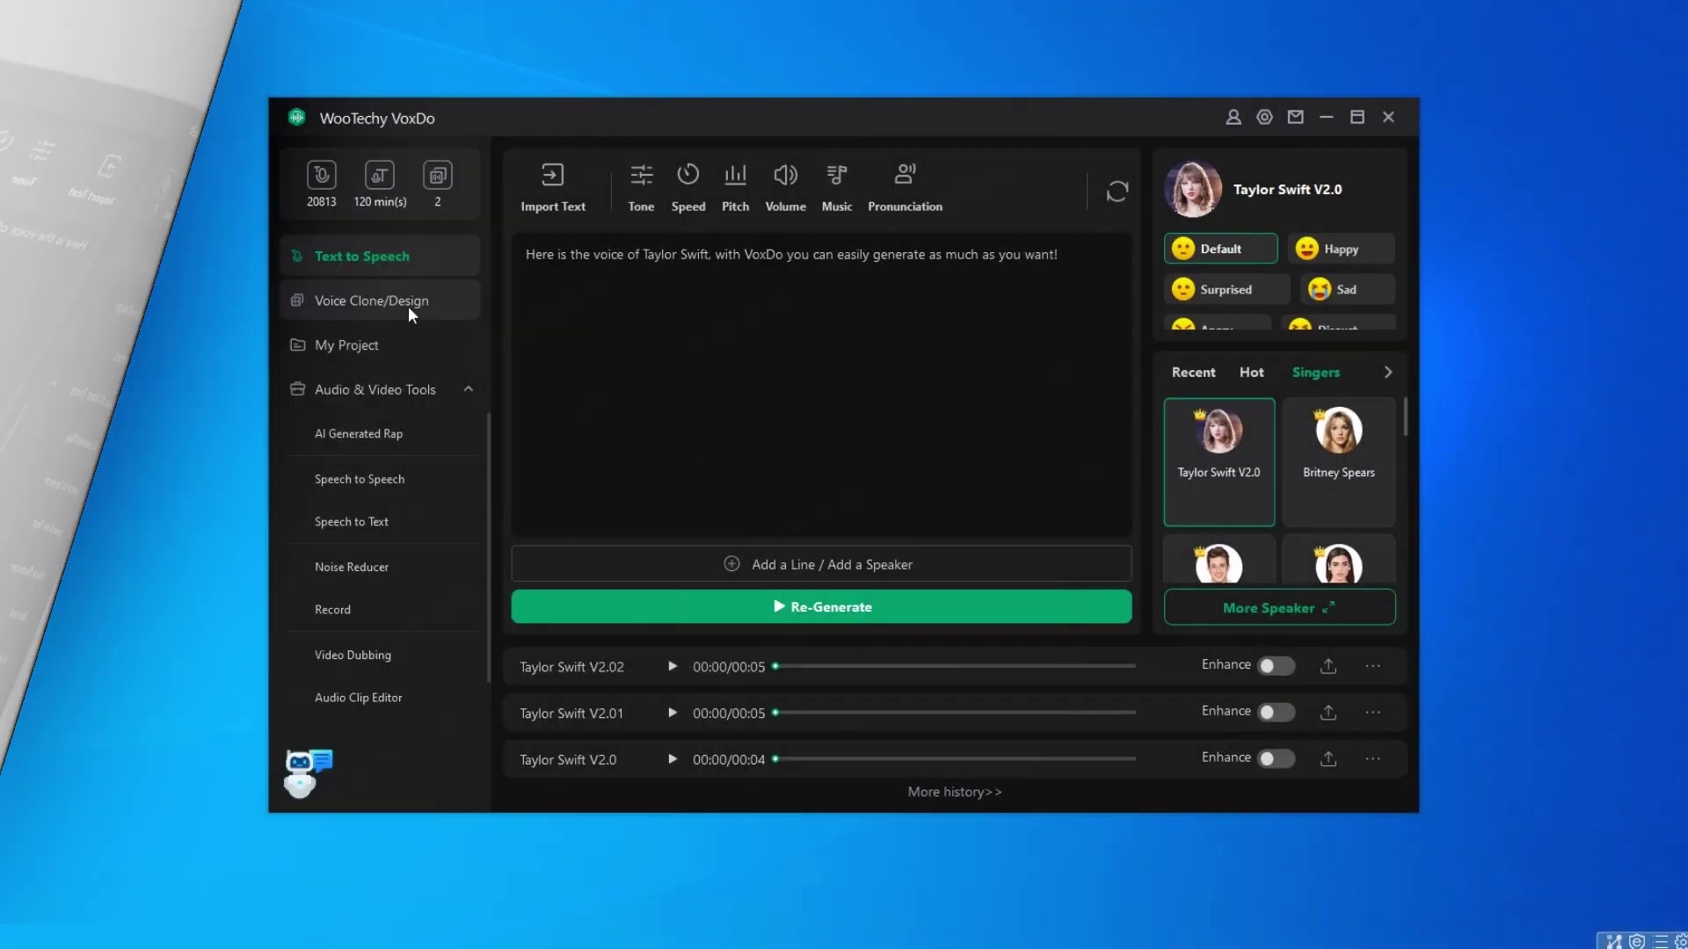
- Explore the Clone Voice upload option for audio or video files, then return to the overview
{"action": "left_click", "coordinate": [407, 307]}
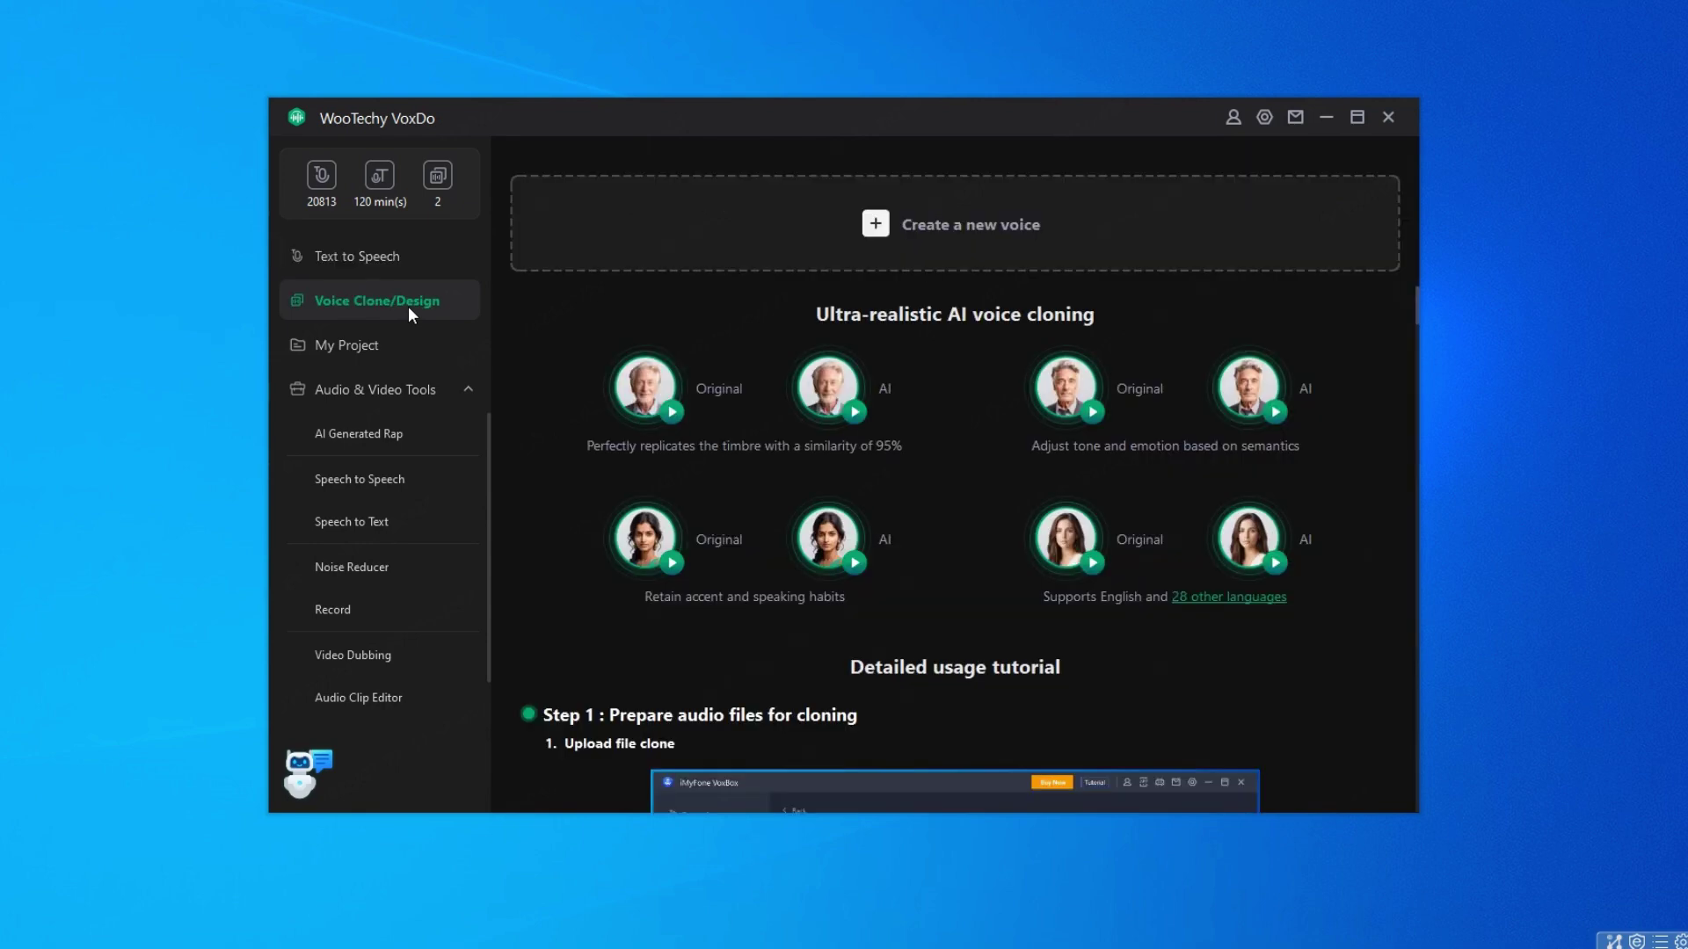
{"action": "left_click", "coordinate": [972, 211]}
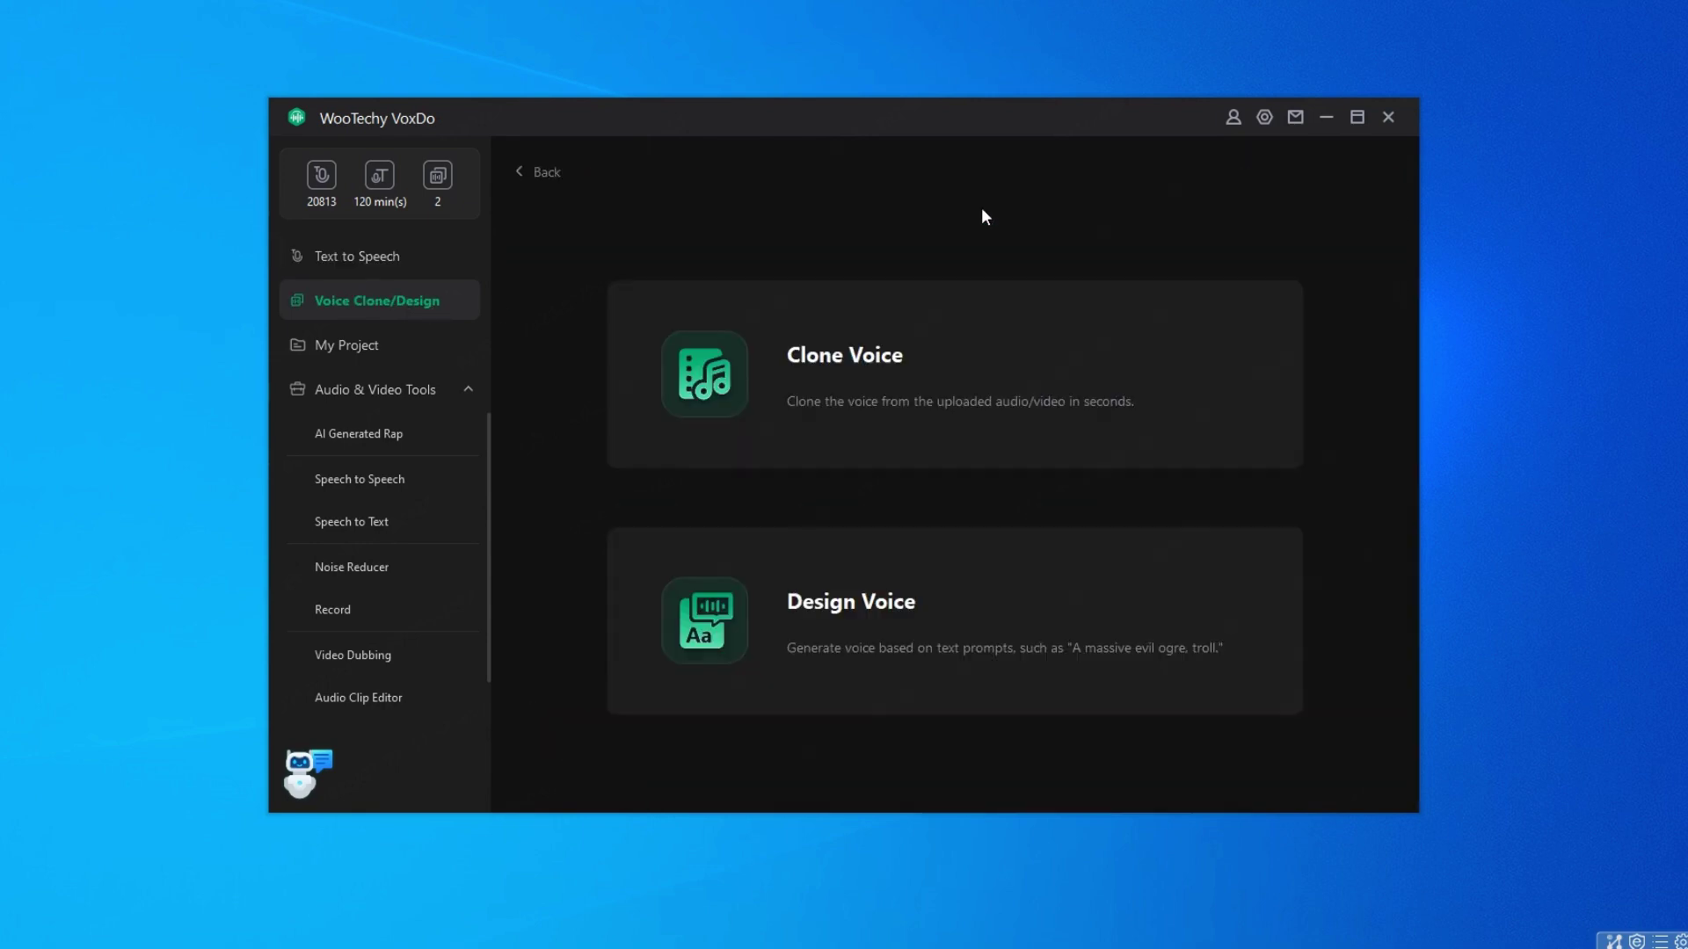
{"action": "left_click", "coordinate": [984, 385]}
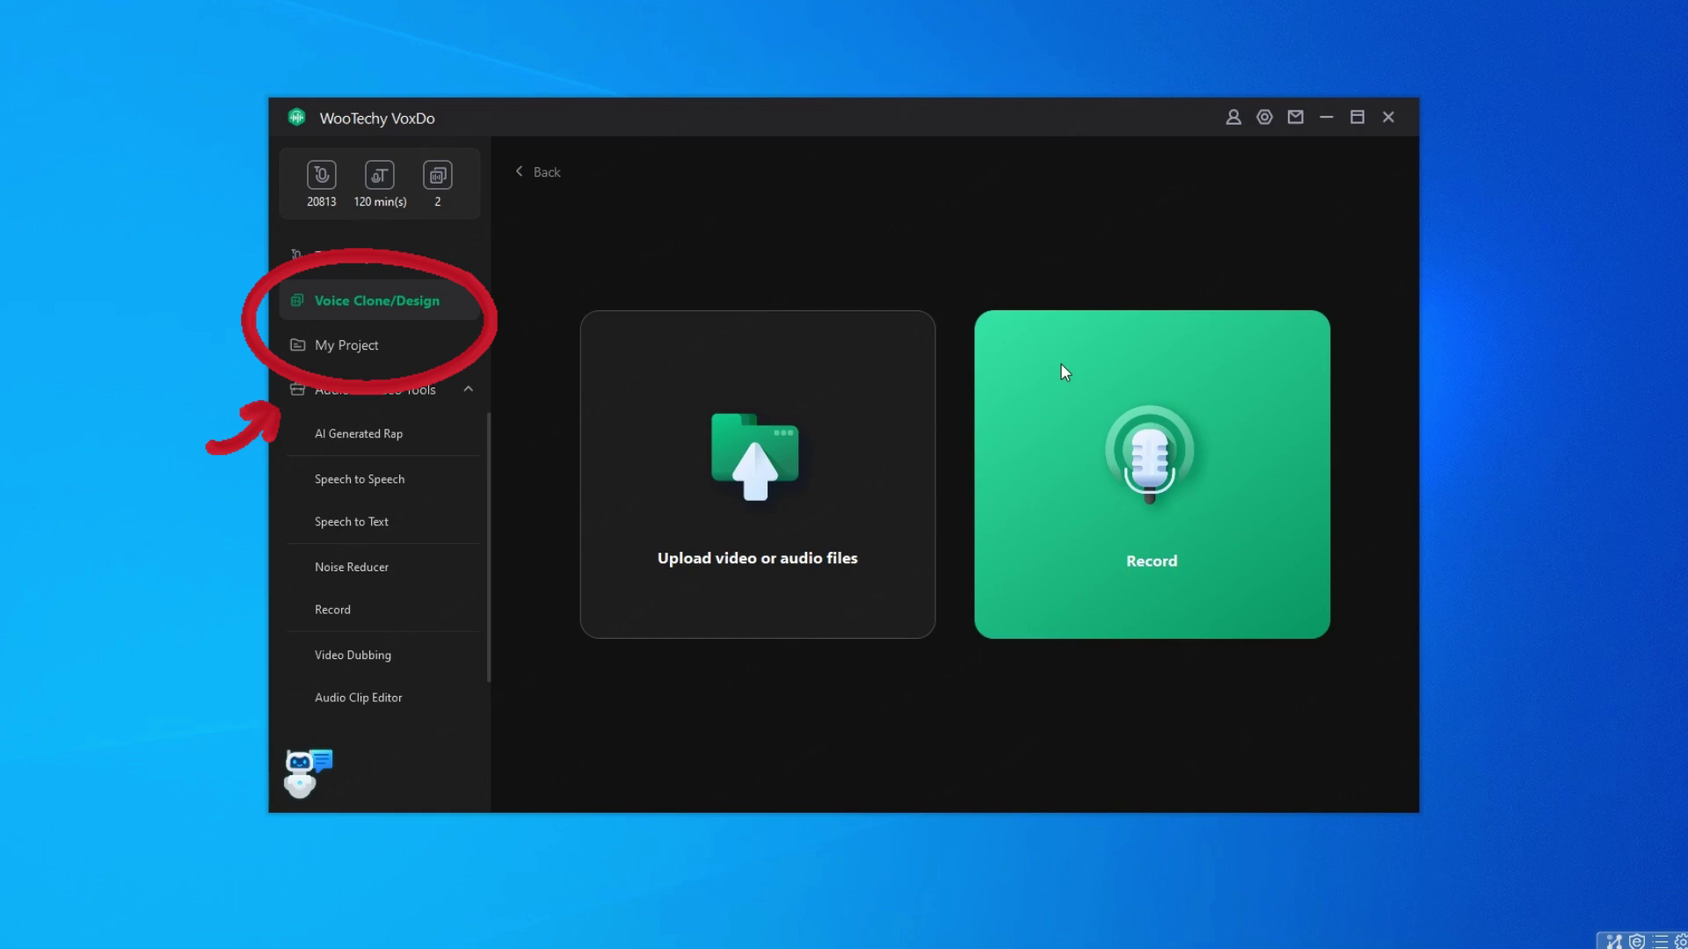
{"action": "left_click", "coordinate": [767, 441]}
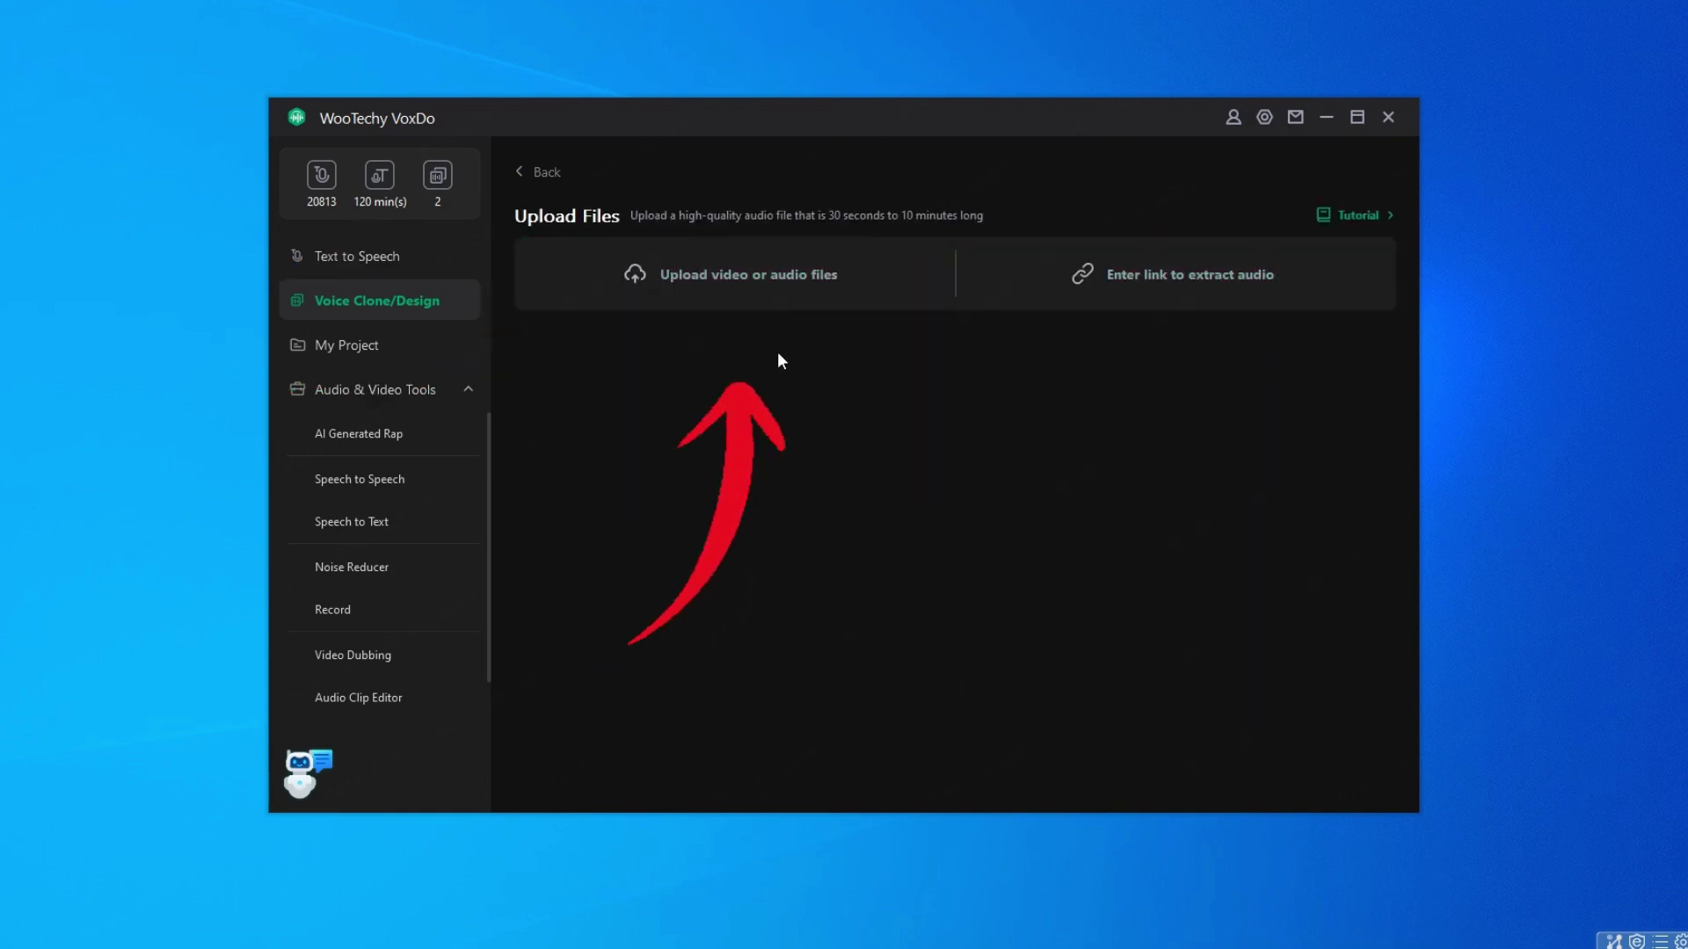
{"action": "left_click", "coordinate": [524, 174]}
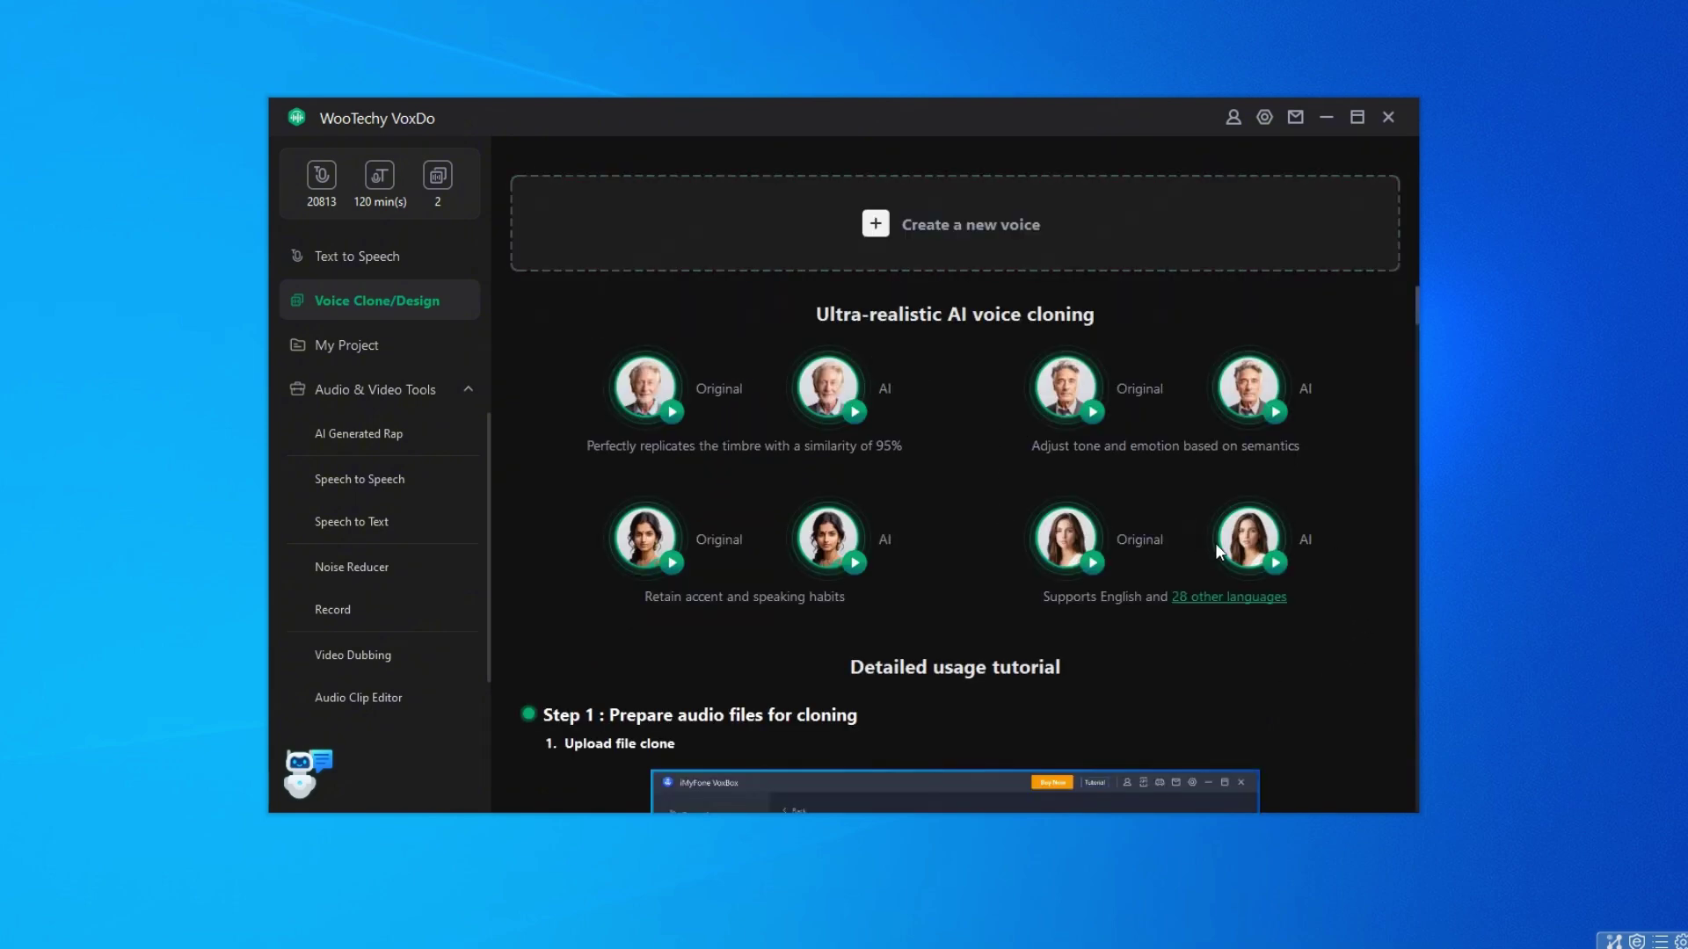
- Play the AI voice version of a cloning sample
{"action": "left_click", "coordinate": [1252, 537]}
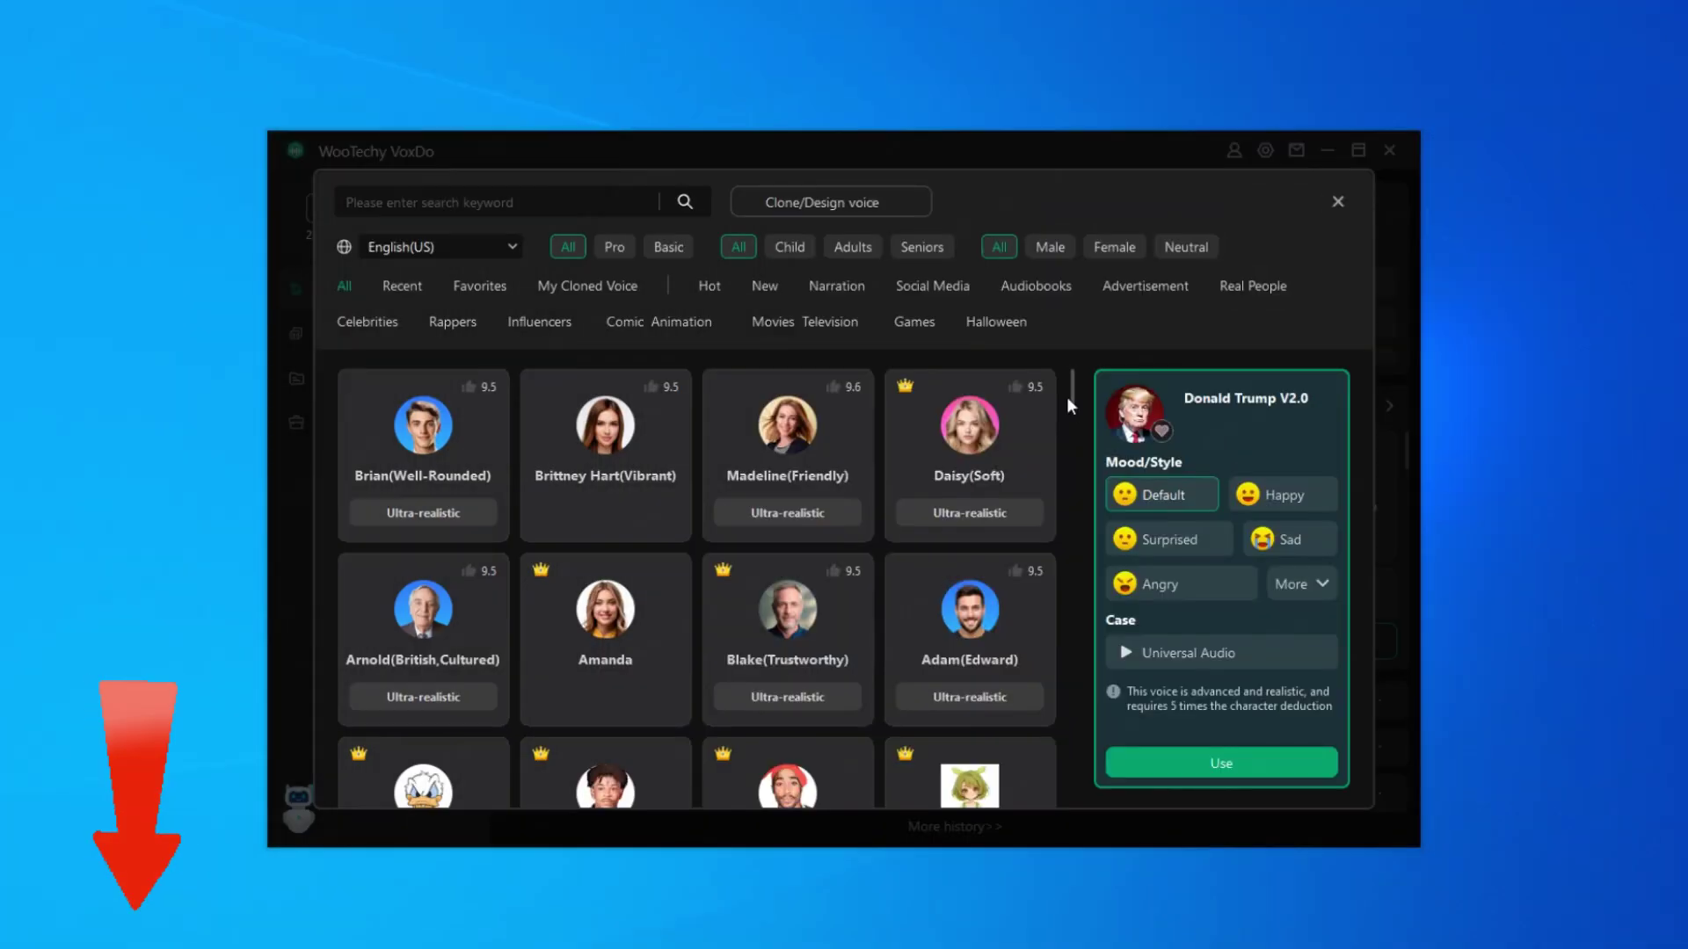
{"action": "scroll", "coordinate": [1067, 397], "scroll_direction": "down", "scroll_amount": 1}
{"action": "scroll", "coordinate": [1067, 397], "scroll_direction": "down", "scroll_amount": 1}
{"action": "scroll", "coordinate": [1067, 397], "scroll_direction": "down", "scroll_amount": 3}
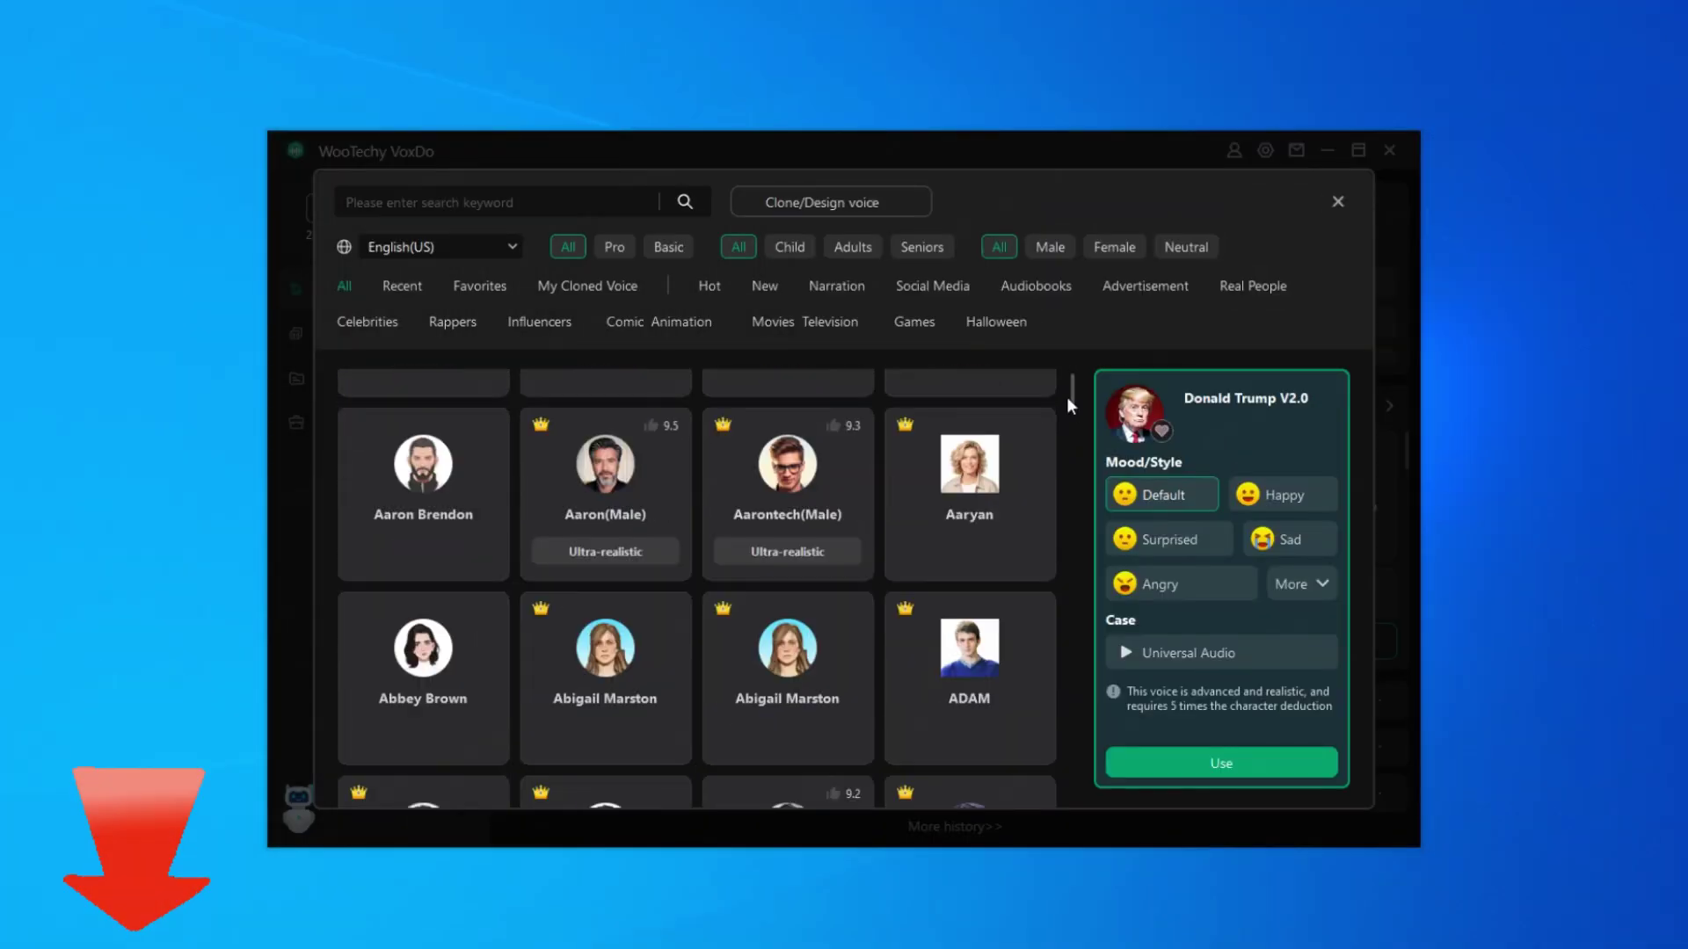
{"action": "scroll", "coordinate": [1066, 405], "scroll_direction": "down", "scroll_amount": 2}
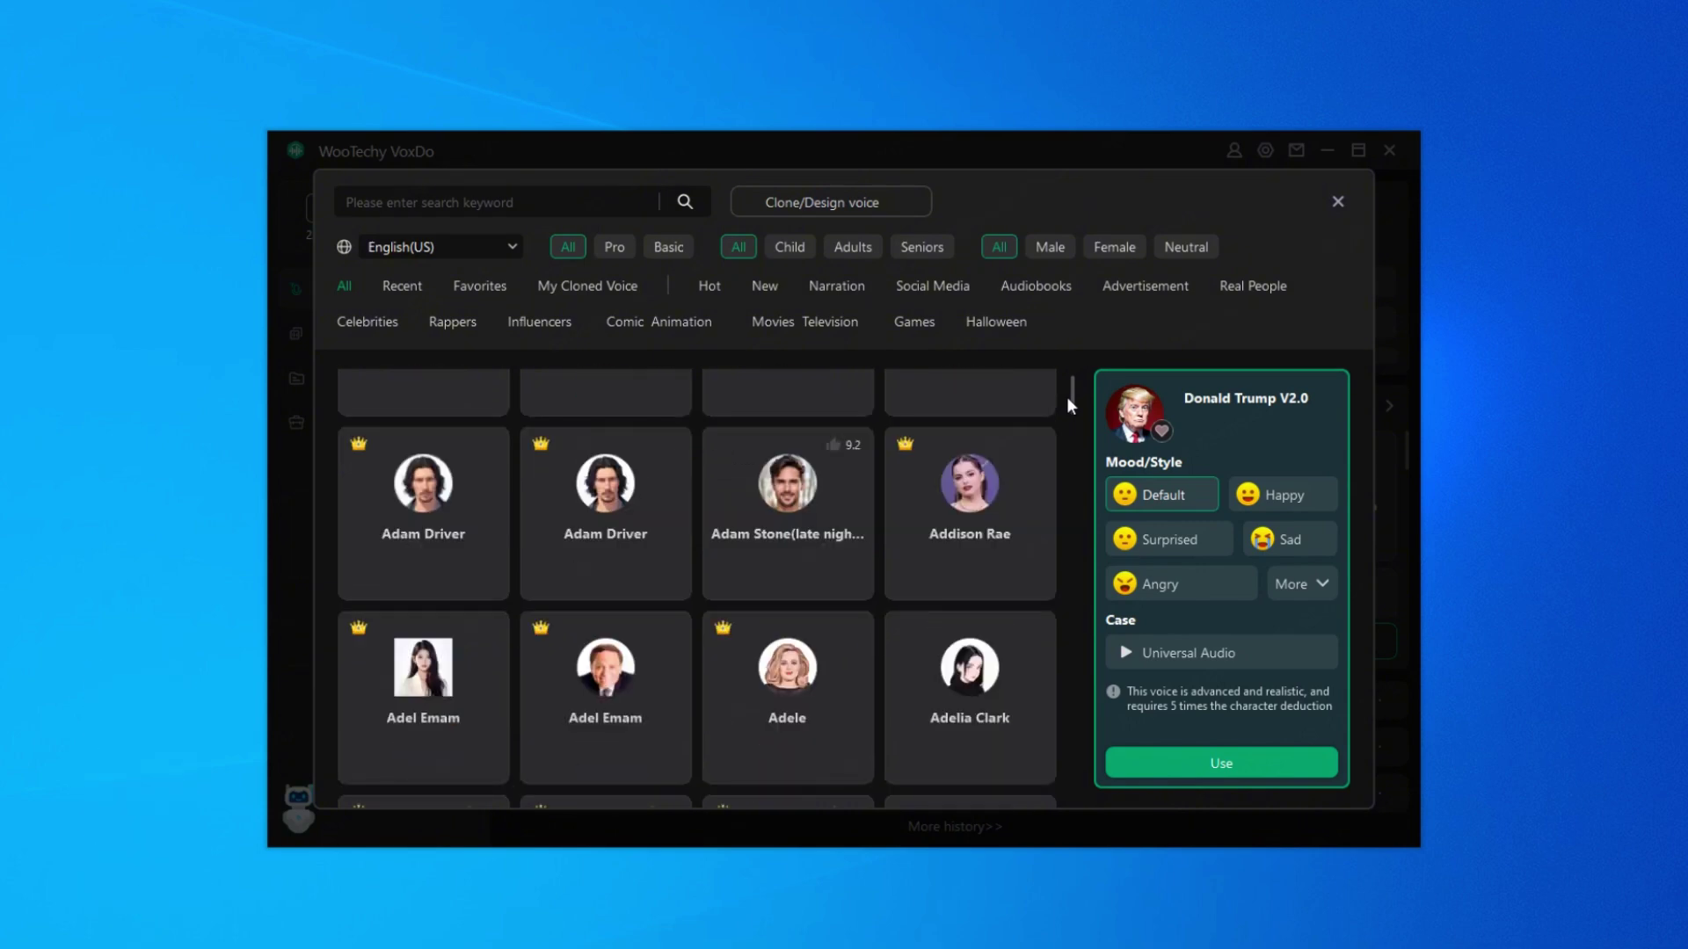